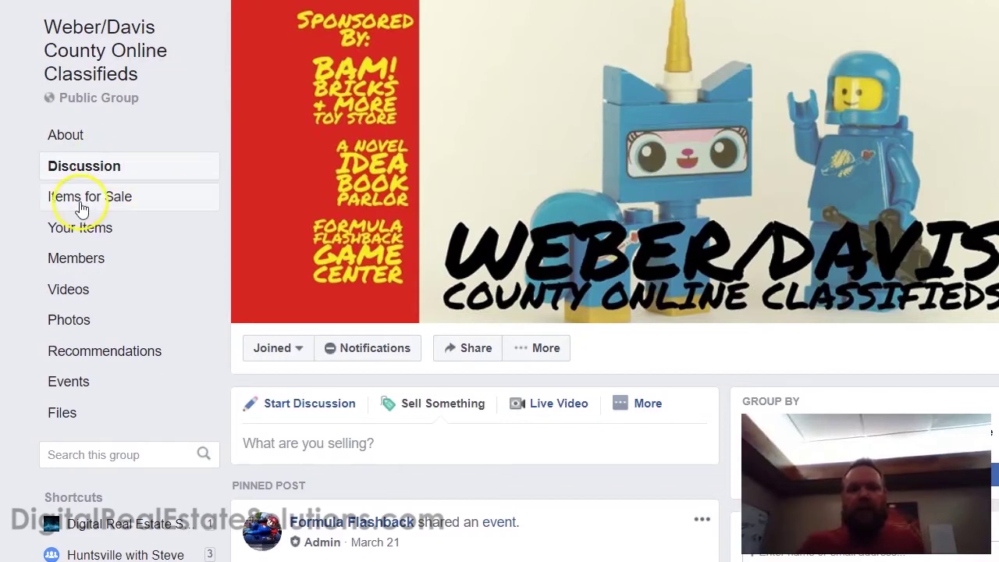
Step: Close the extra posting options and search the group for 'home for sale'
left_click(647, 403)
left_click(161, 408)
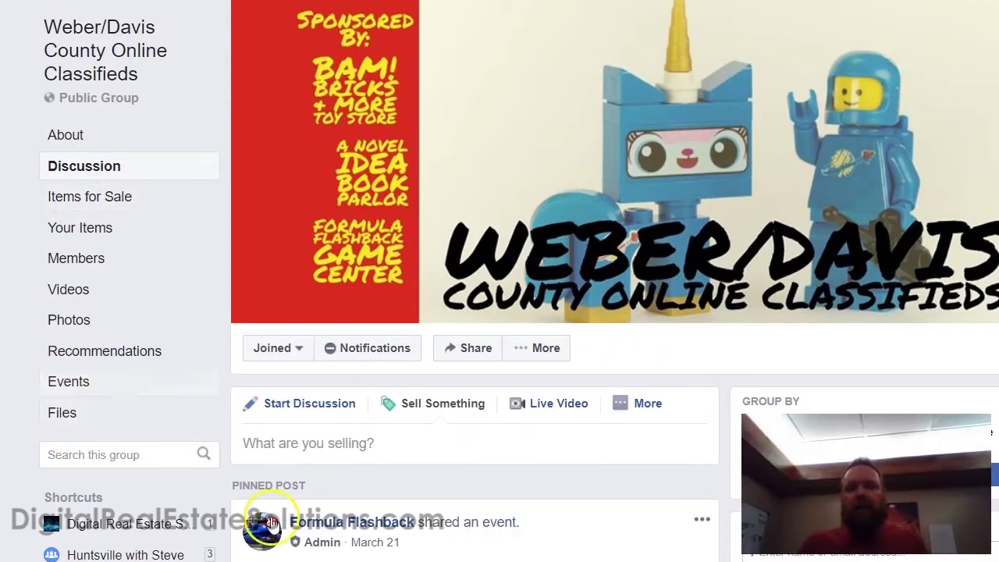
left_click(88, 453)
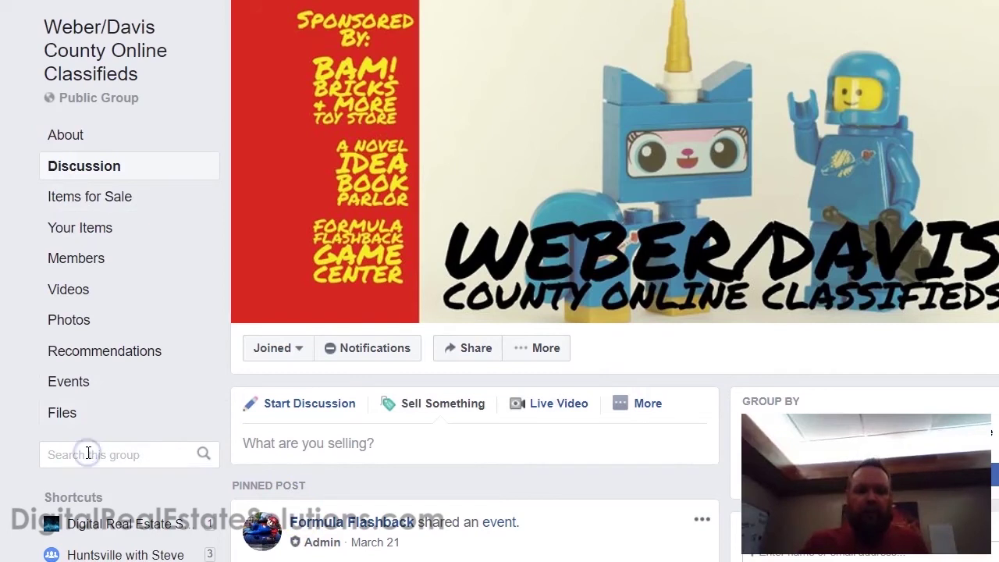
type("home for sale")
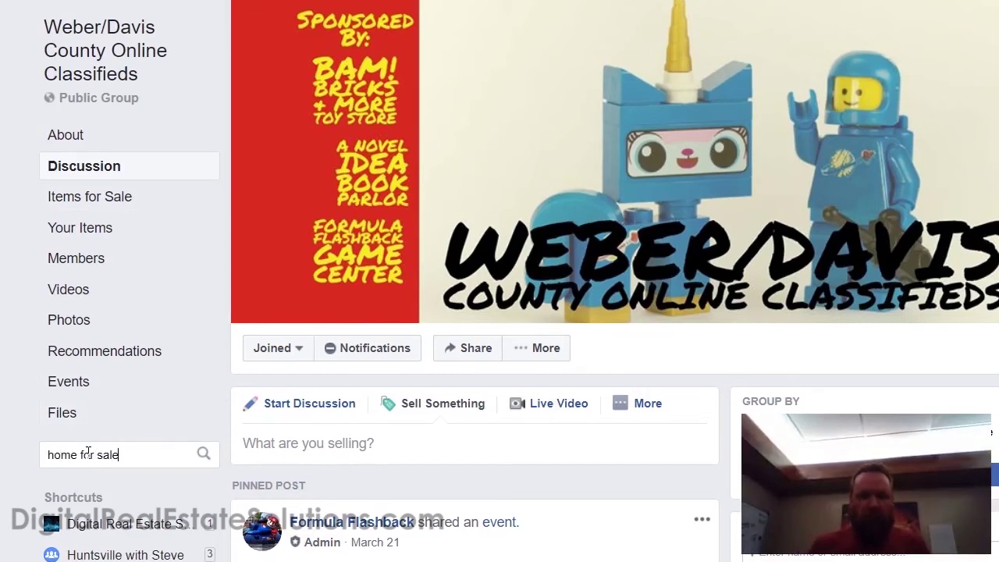
left_click(202, 455)
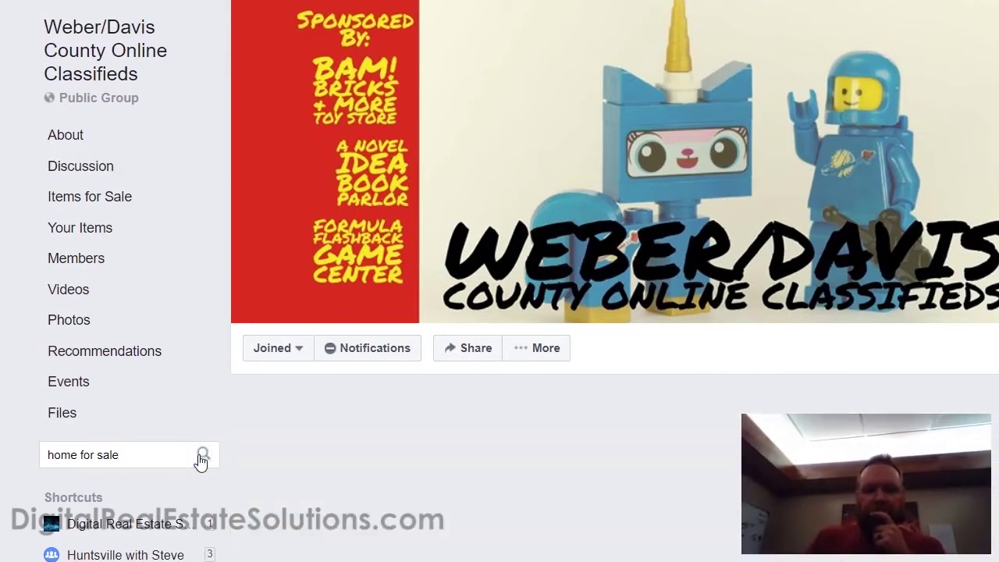
Step: Scroll through the Items for Sale results, led by the $630,000 Fruit Heights Victorian listing
scroll(653, 331, "down", 3)
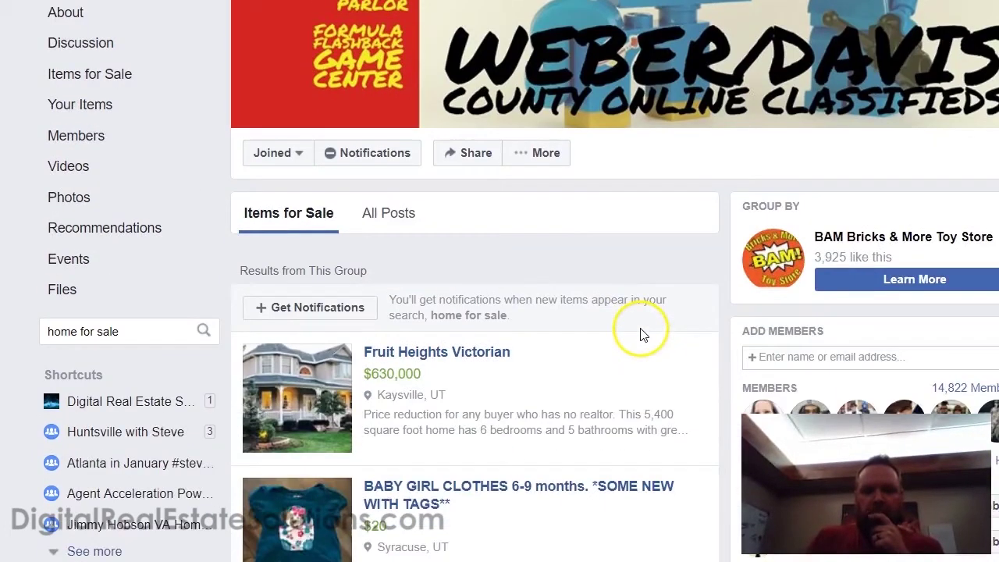
scroll(513, 352, "down", 3)
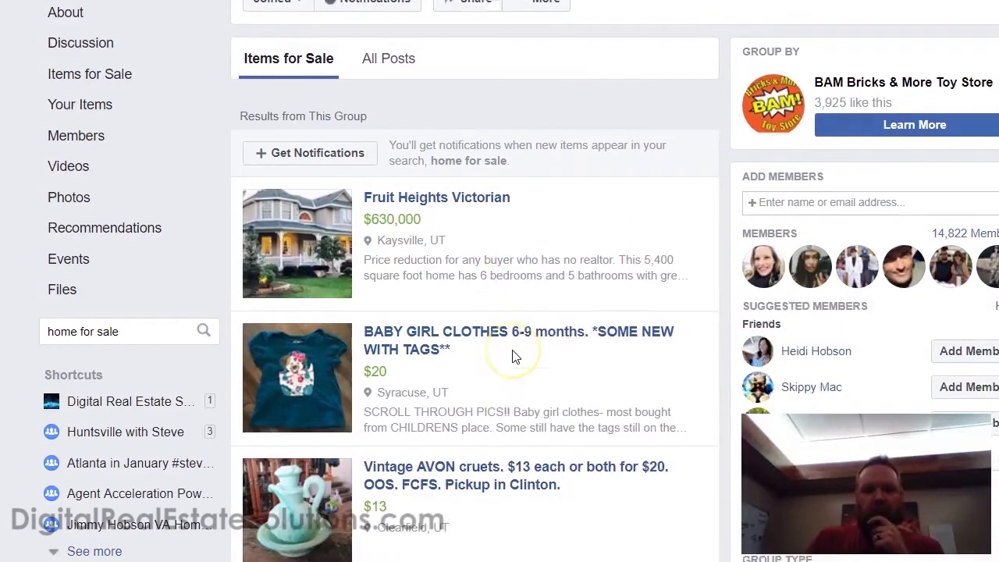
scroll(512, 350, "down", 2)
scroll(512, 349, "down", 2)
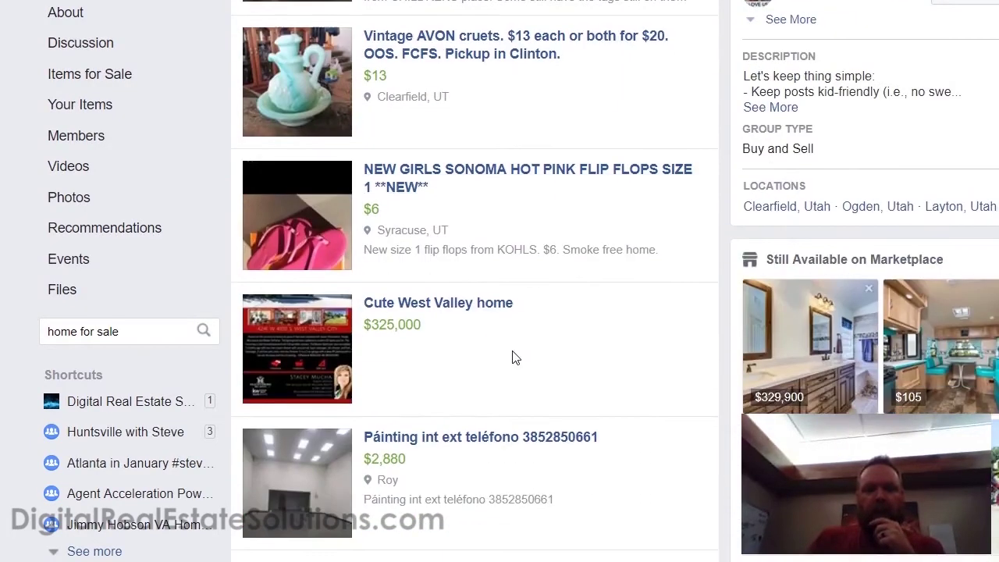
scroll(512, 350, "up", 2)
scroll(513, 355, "up", 5)
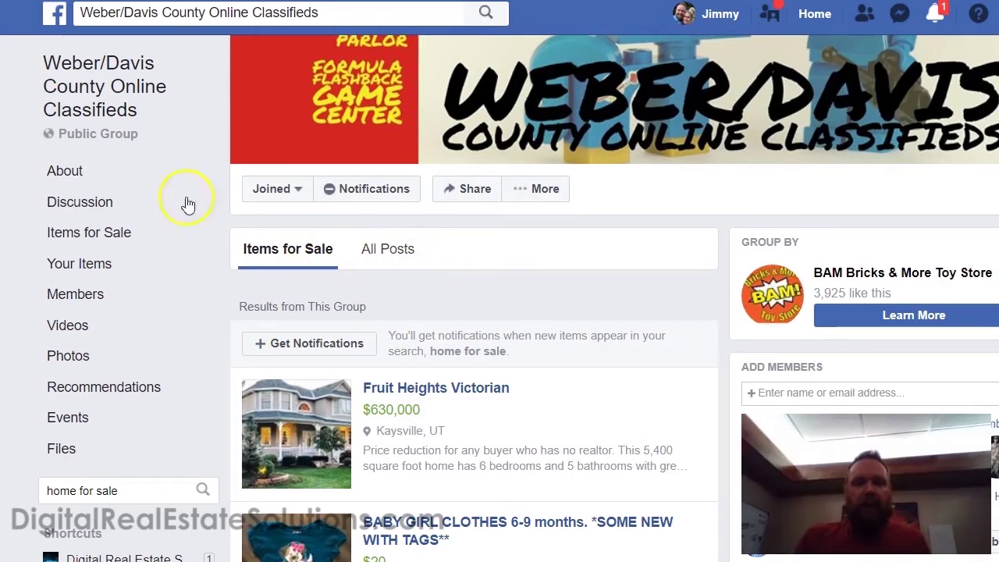
Step: Start a Sell Something post titled 'Stop wasting money on rent!', fixing the typos
left_click(95, 90)
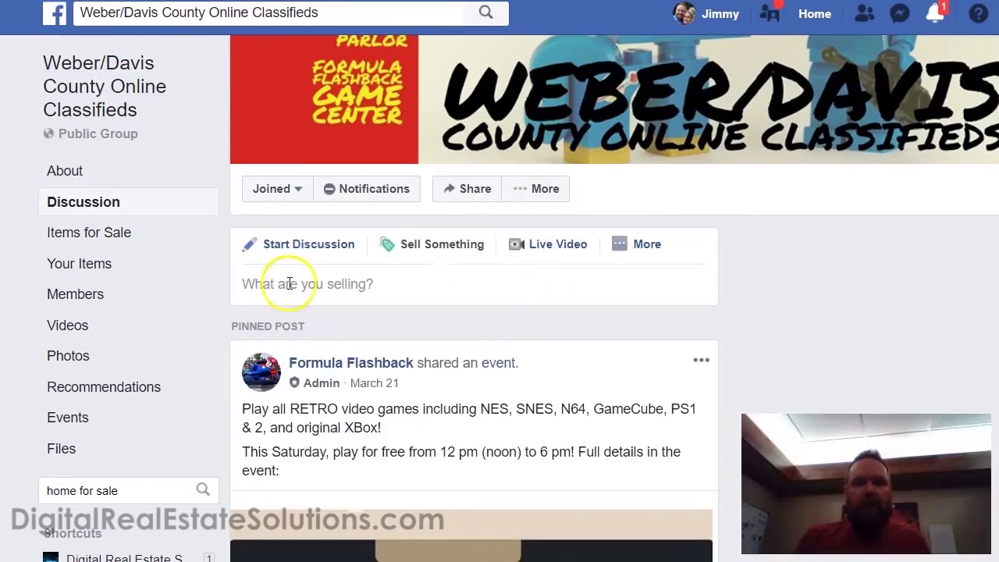
left_click(413, 251)
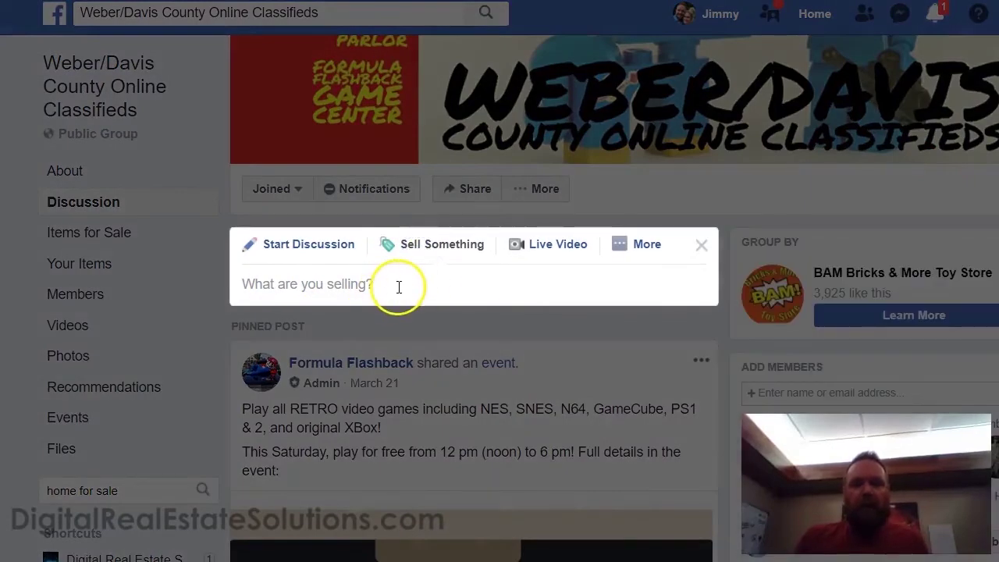
left_click(339, 287)
type("St")
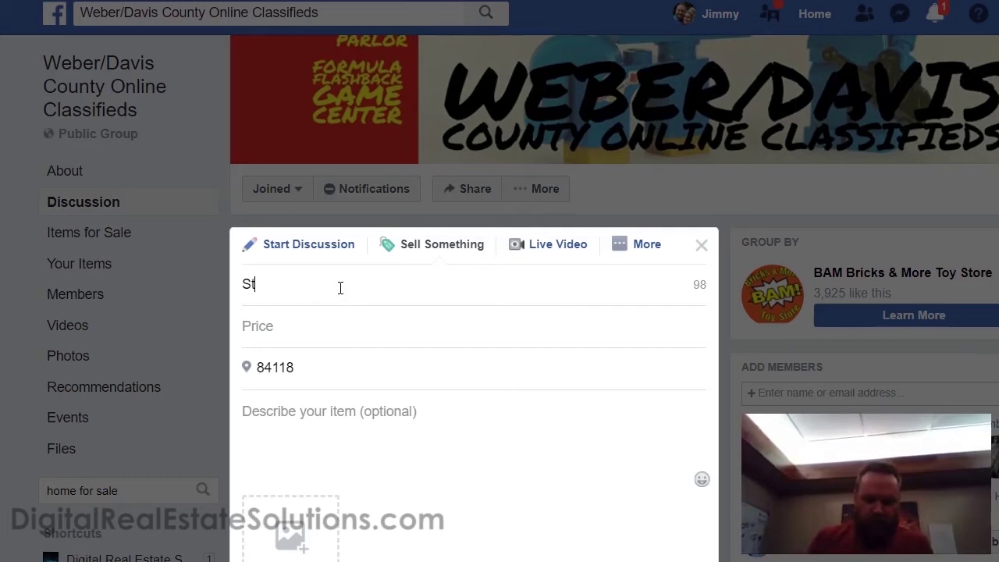
type("op wasitn mogney on rent")
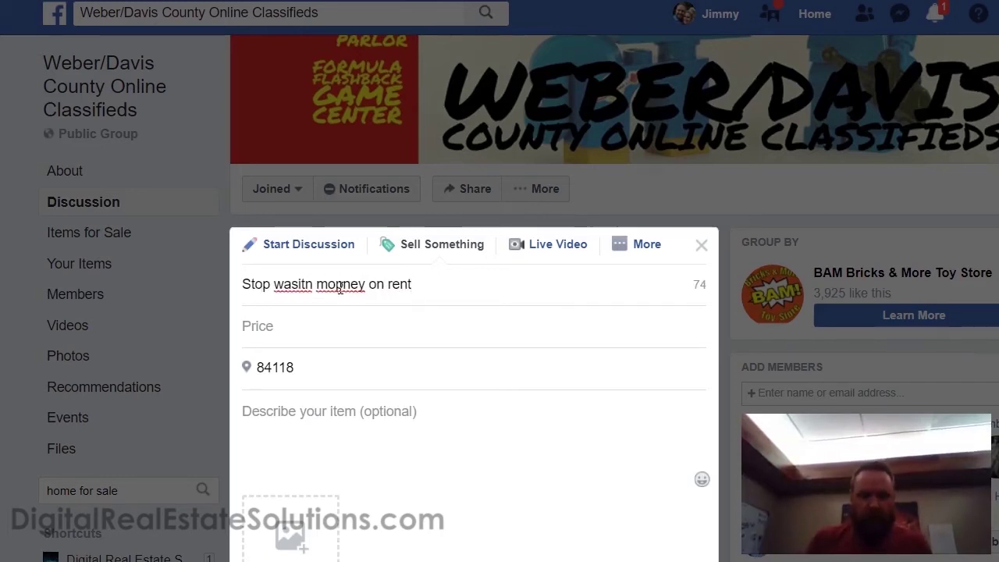
type("!")
left_click(340, 286)
key("BackSpace")
left_click(306, 287)
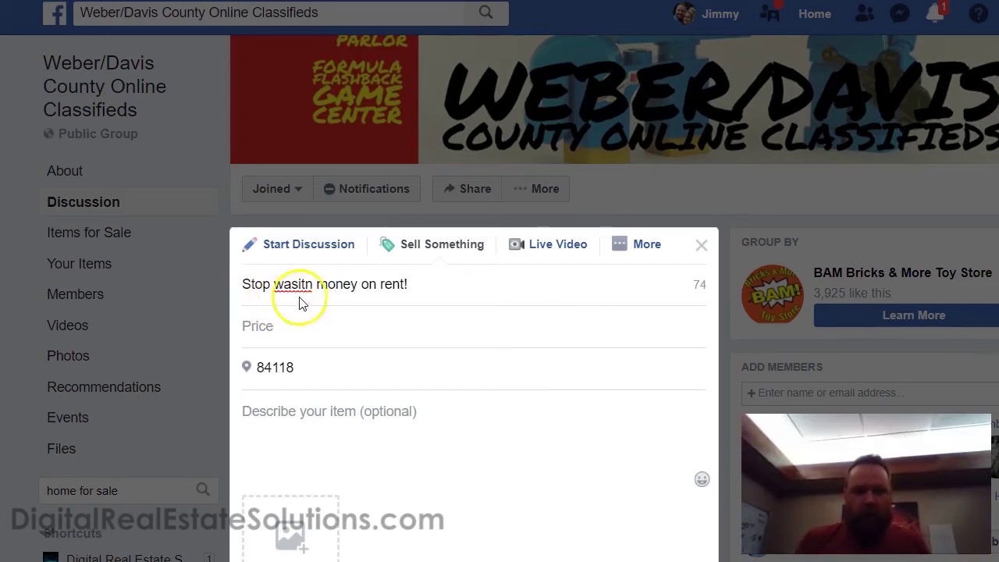
key("BackSpace")
key("BackSpace")
key("BackSpace")
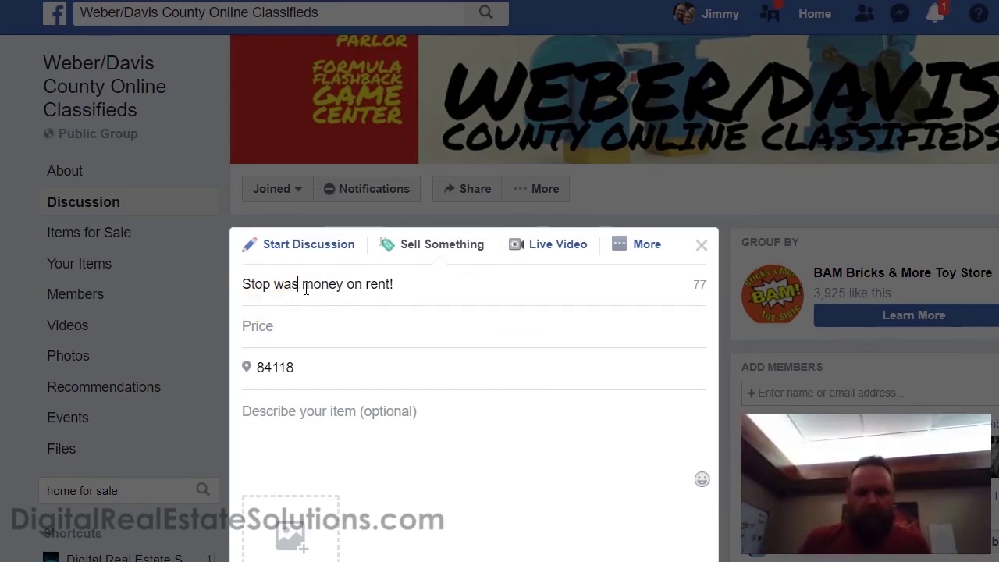
type("ting")
Step: Set the listing price to 1,500 and the location to ZIP 84004
left_click(285, 328)
type("1,500")
key("Tab")
type("840")
type("04")
key("Tab")
Step: Enter the placeholder description 'Stop wasitn money bla bloha blha' and begin adding a photo
left_click(256, 459)
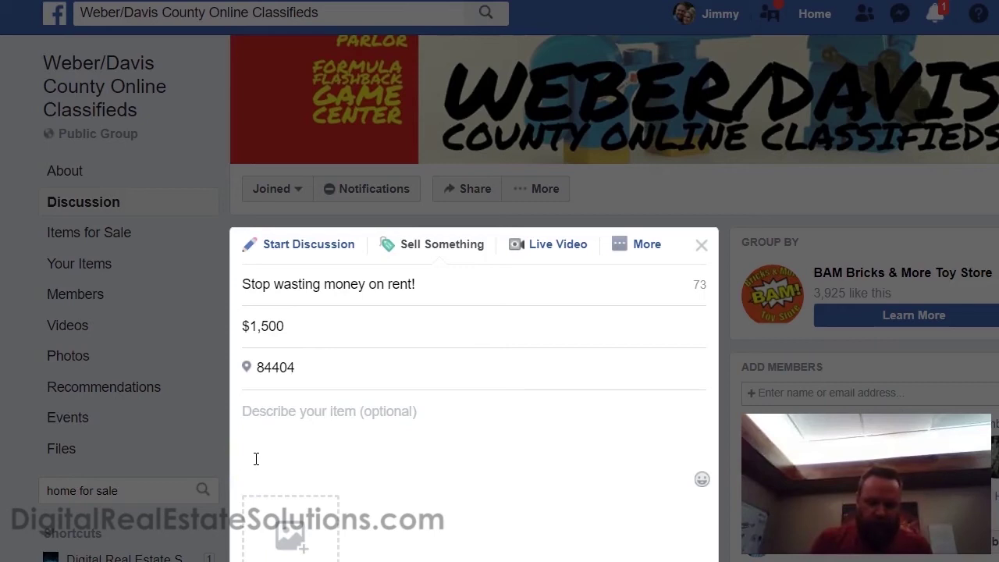
type("Great Home for sale. Don")
key("BackSpace")
key("BackSpace")
key("BackSpace")
key("BackSpace")
key("BackSpace")
key("BackSpace")
key("BackSpace")
key("BackSpace")
key("BackSpace")
key("BackSpace")
key("BackSpace")
key("BackSpace")
key("BackSpace")
key("BackSpace")
key("BackSpace")
key("BackSpace")
key("BackSpace")
key("BackSpace")
key("BackSpace")
key("BackSpace")
key("BackSpace")
key("BackSpace")
key("BackSpace")
key("BackSpace")
type("Stop w")
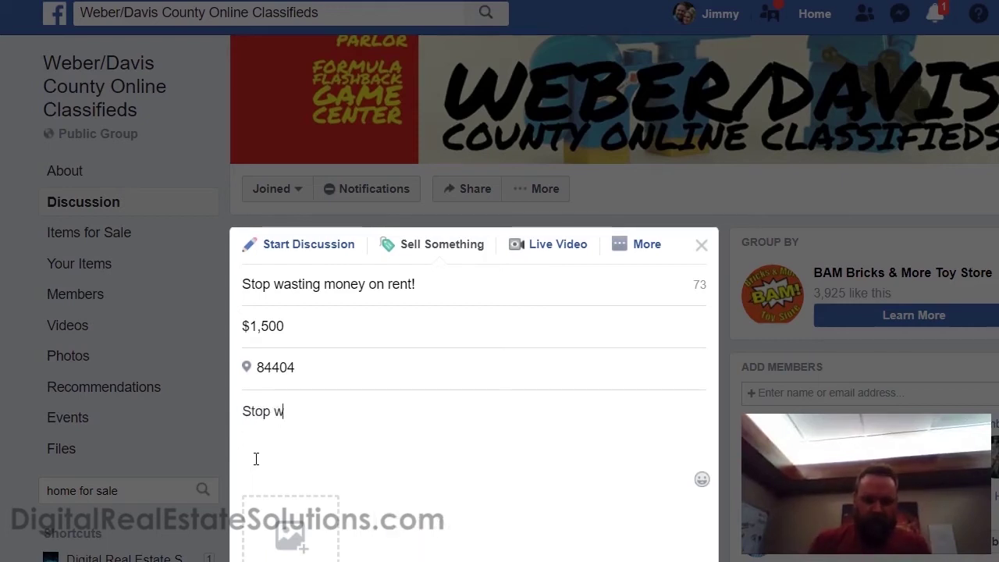
type("asitn money ")
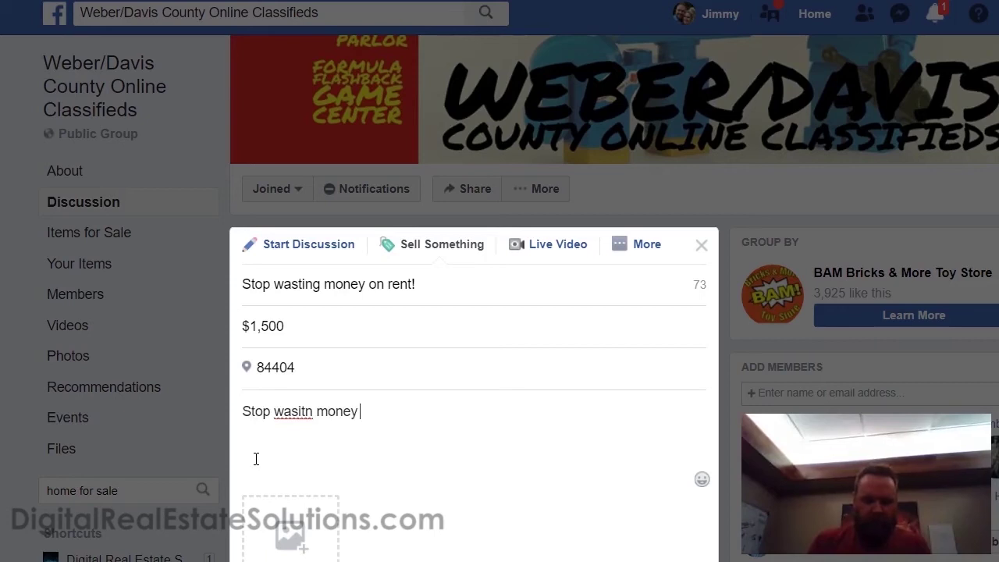
type("bla bloh")
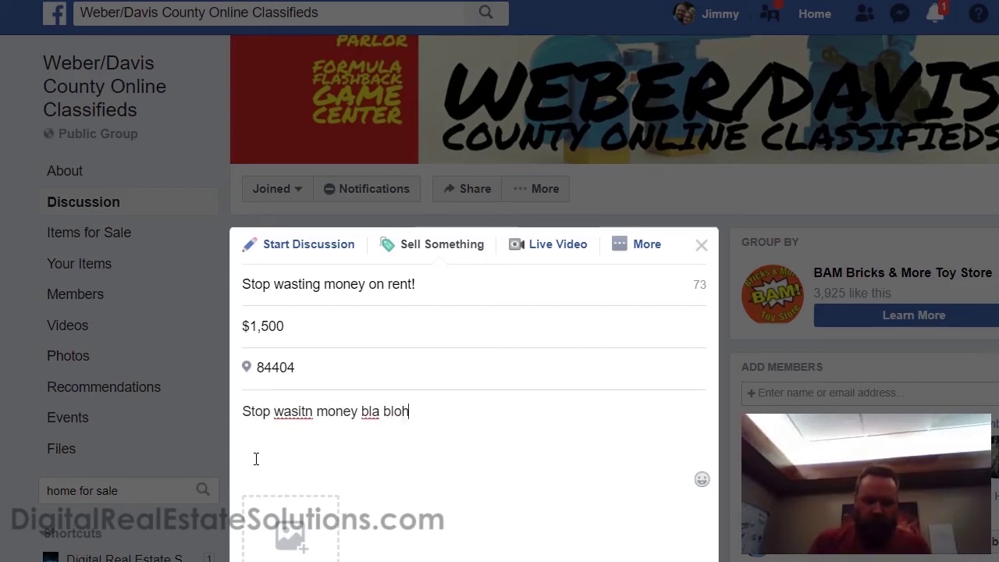
type("a blha")
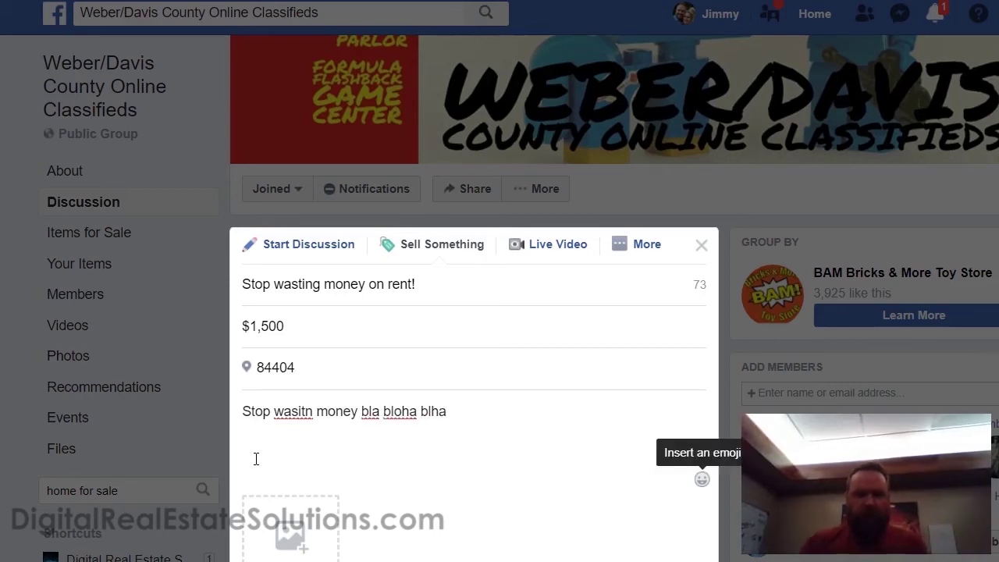
left_click(333, 528)
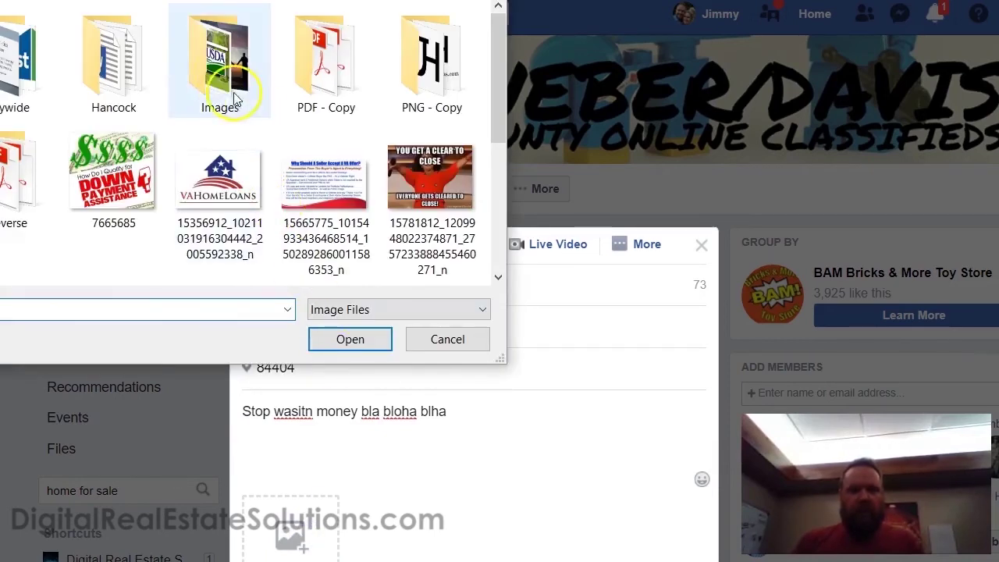
Step: Attach the brick house photo from the Images folder to the listing
left_click(223, 76)
double_click(224, 76)
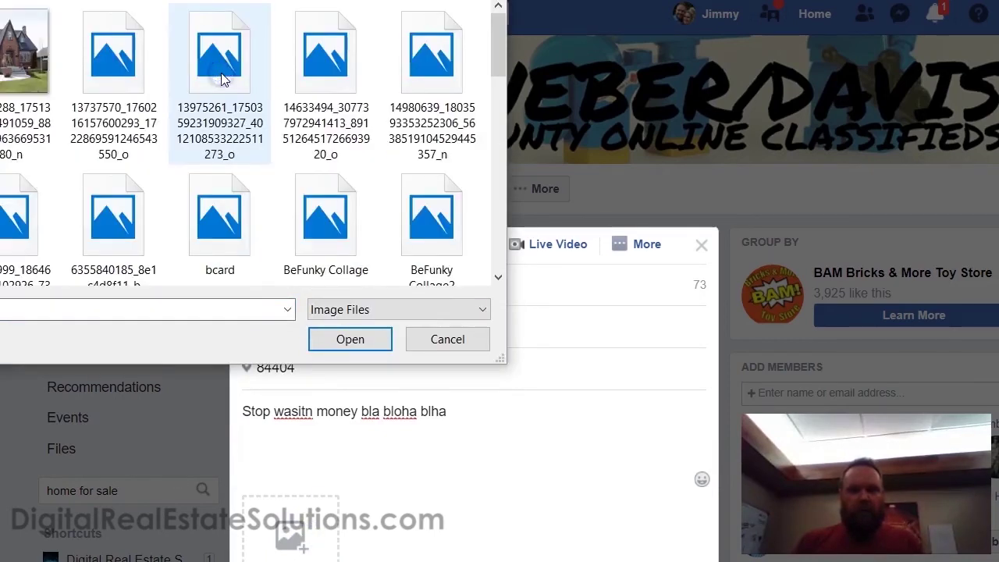
left_click(112, 67)
left_click(350, 339)
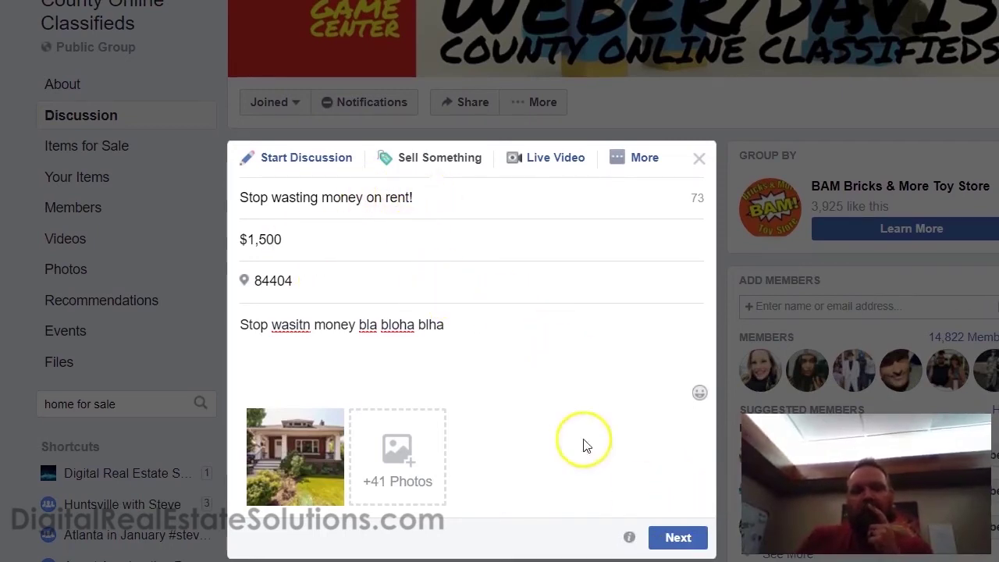
Step: Advance to Select Audience and review the group list, keeping Marketplace and 1 group
left_click(678, 538)
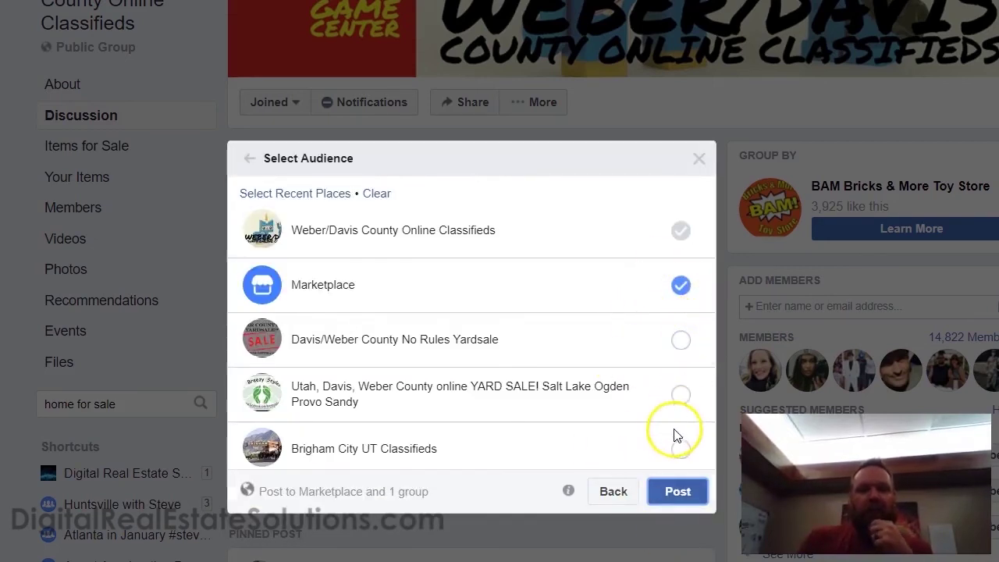
scroll(673, 433, "down", 4)
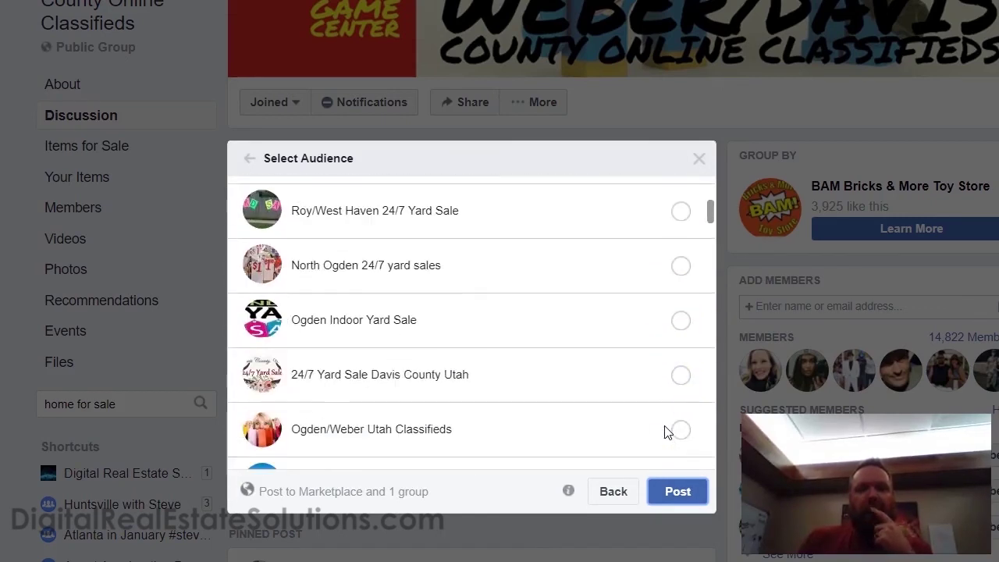
scroll(668, 433, "up", 5)
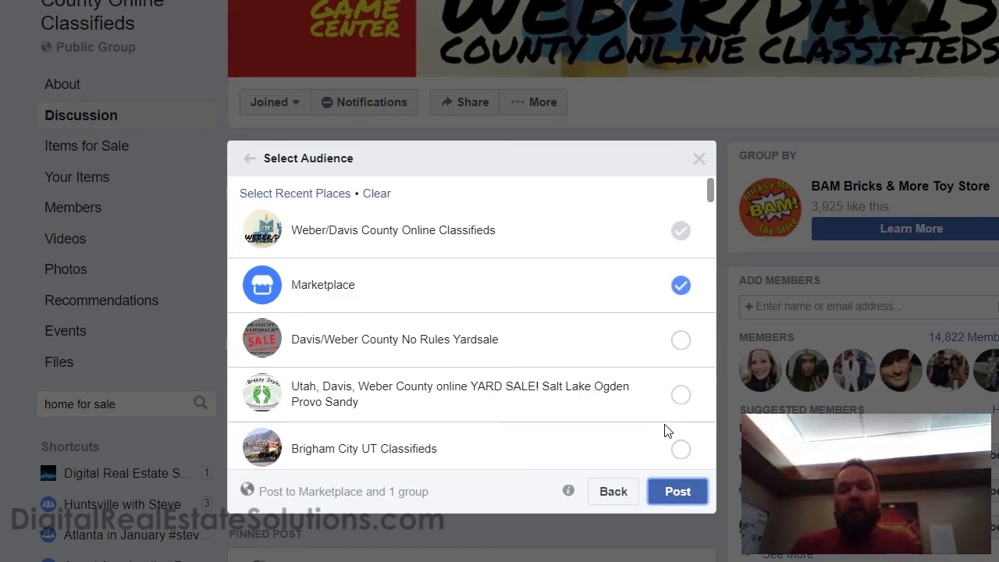
left_click(634, 422)
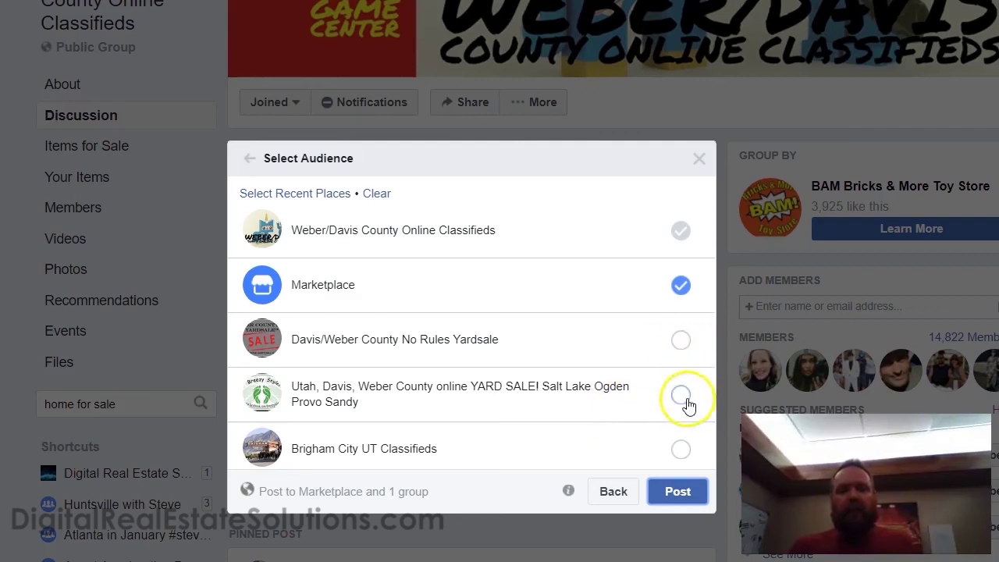
scroll(683, 406, "down", 2)
scroll(673, 371, "down", 2)
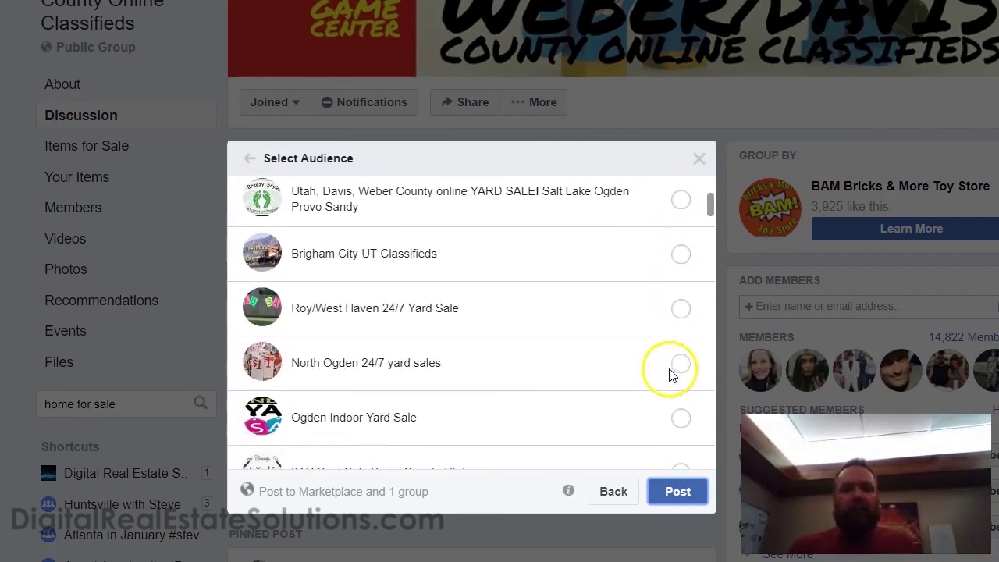
scroll(680, 359, "down", 6)
scroll(679, 359, "down", 8)
scroll(680, 359, "down", 3)
scroll(680, 359, "up", 15)
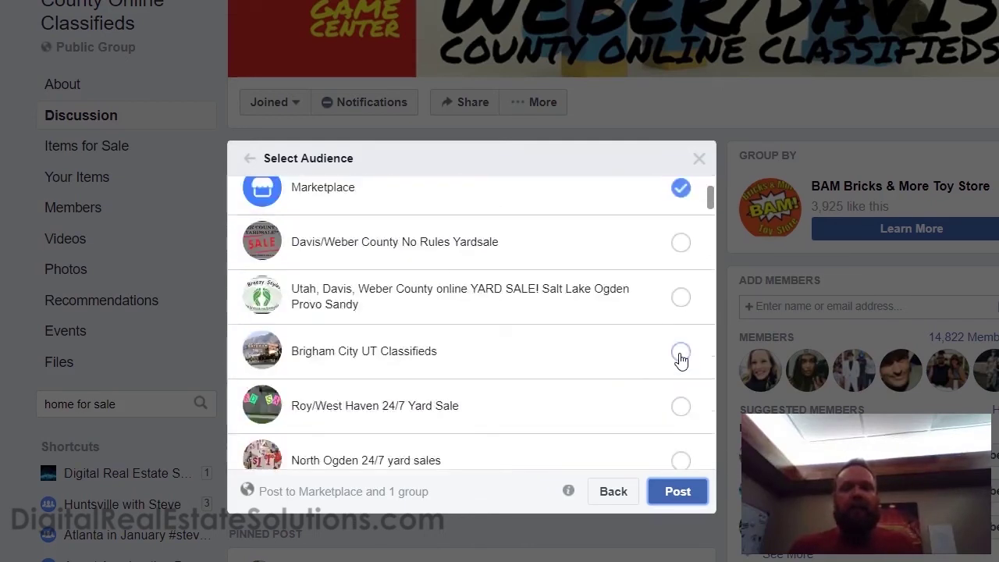
scroll(671, 348, "up", 2)
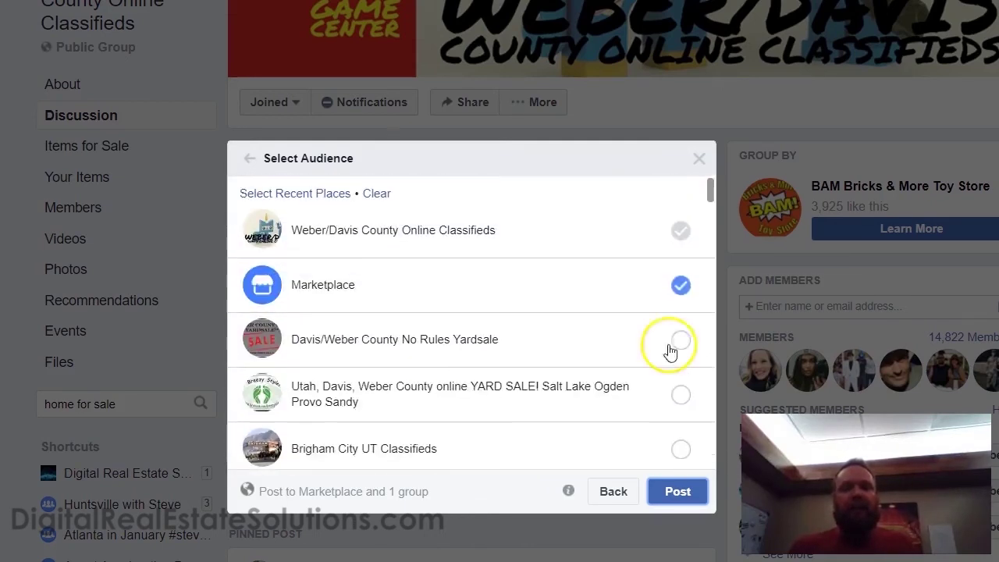
Step: Return to the draft and close the composer, leaving the house listing unposted
left_click(613, 491)
left_click(700, 164)
left_click(593, 270)
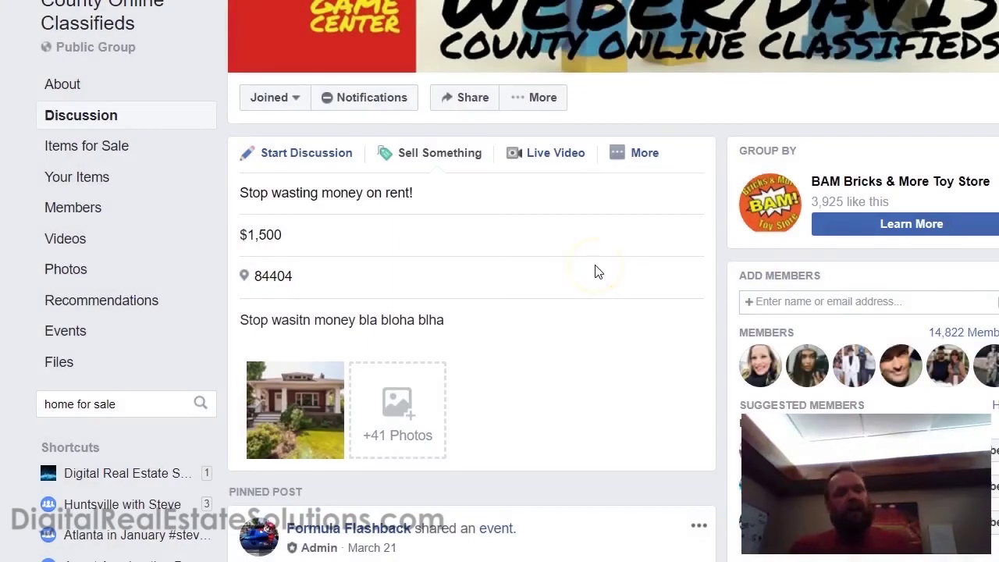